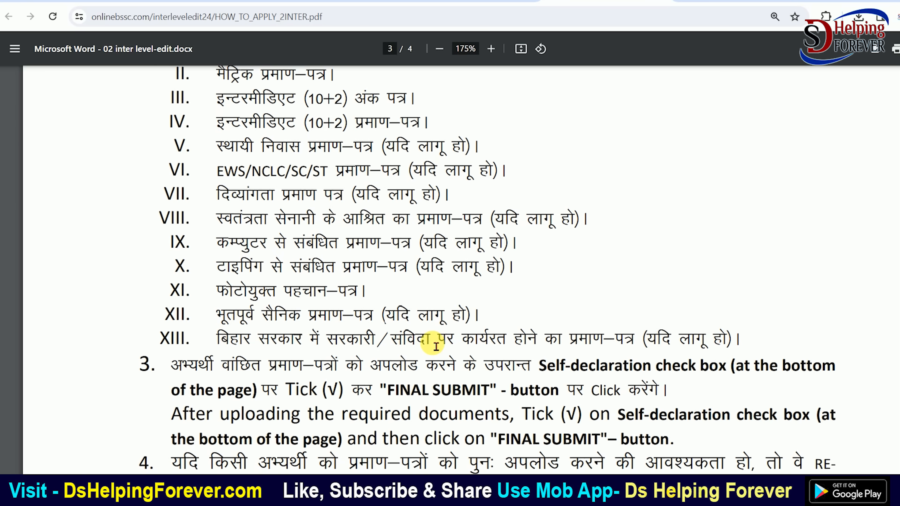
# - Read the how-to-apply PDF's certificate list, re-upload and final submit instructions, notes and browser settings
pyautogui.scroll(3, 297, 327)
pyautogui.moveTo(217, 172); pyautogui.dragTo(438, 432)
pyautogui.click(432, 422)
pyautogui.scroll(-3, 436, 390)
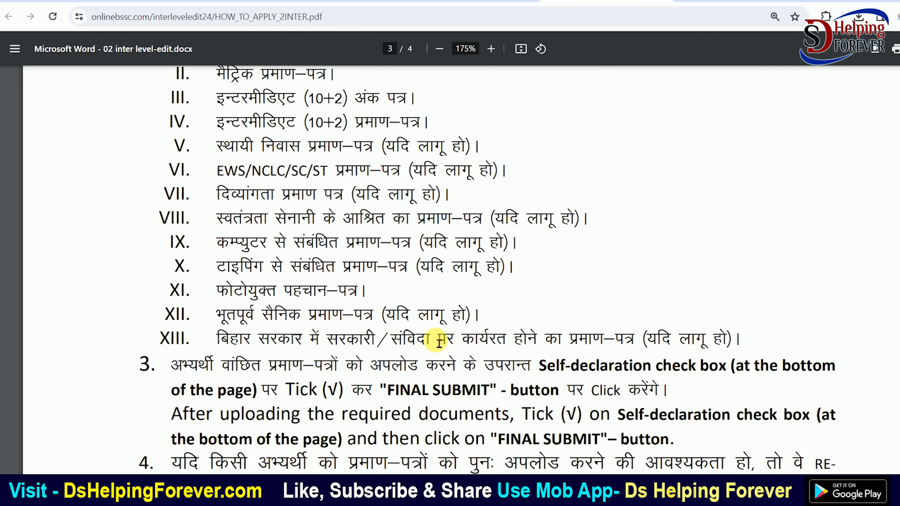
pyautogui.scroll(2, 437, 333)
pyautogui.scroll(-7, 436, 327)
pyautogui.scroll(-10, 432, 318)
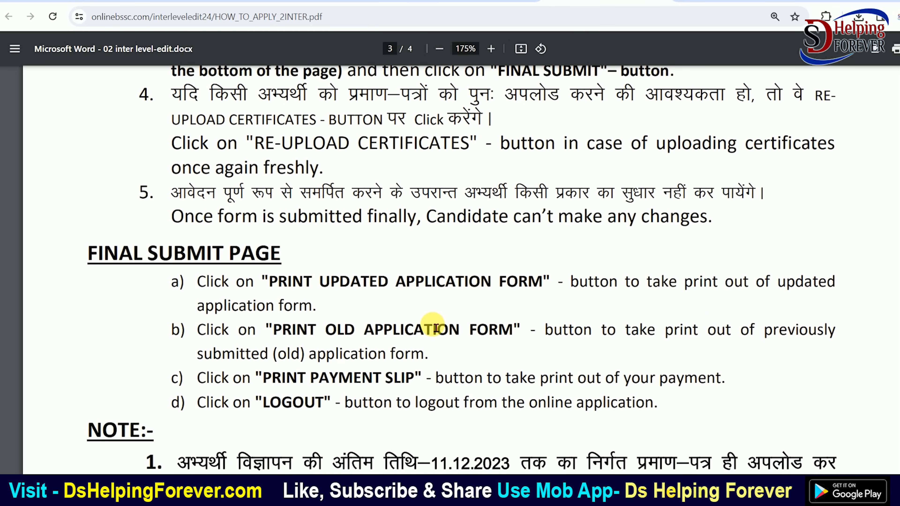
pyautogui.scroll(-4, 430, 314)
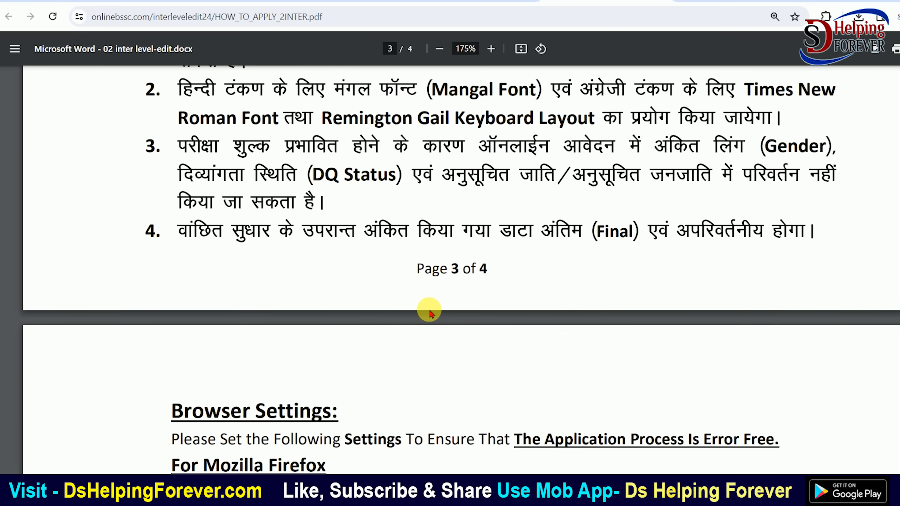
pyautogui.scroll(-6, 429, 313)
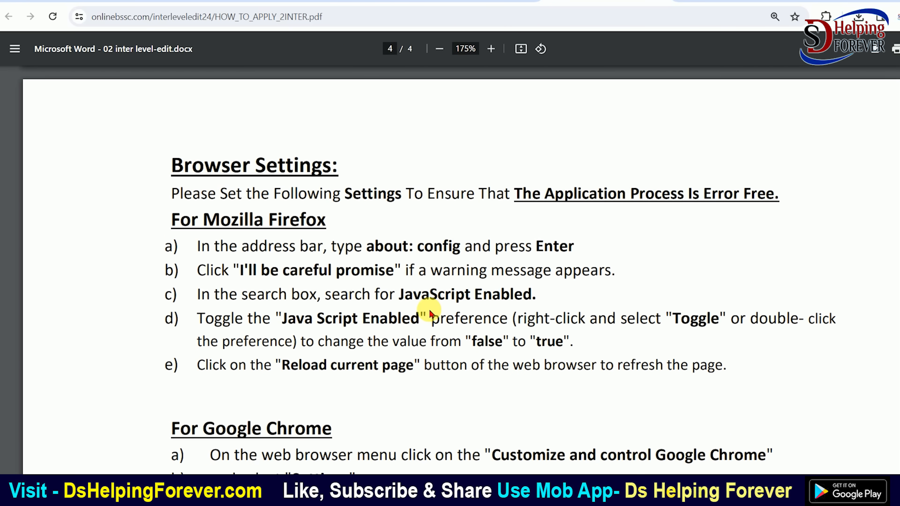
pyautogui.scroll(18, 429, 313)
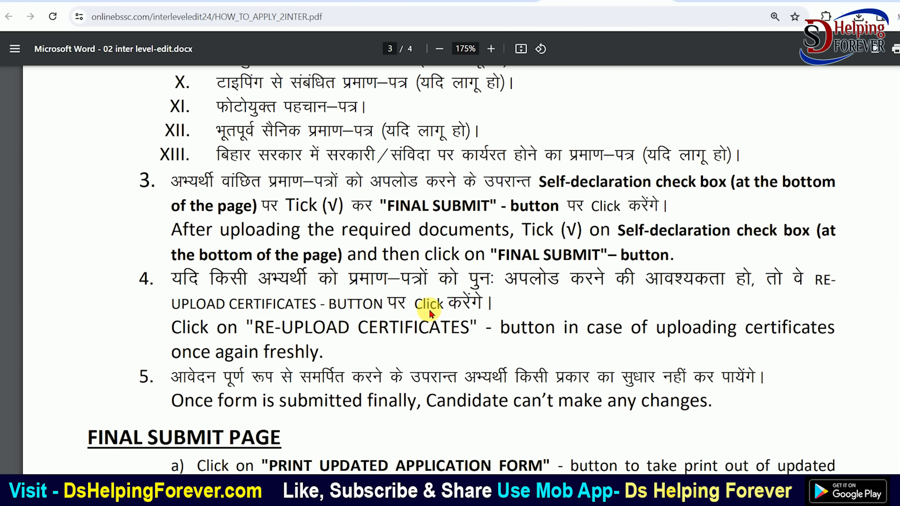
pyautogui.scroll(6, 430, 311)
# - Switch to the Bihar Staff Selection Commission site, open the candidate login form and log in to the application
pyautogui.click(441, 1)
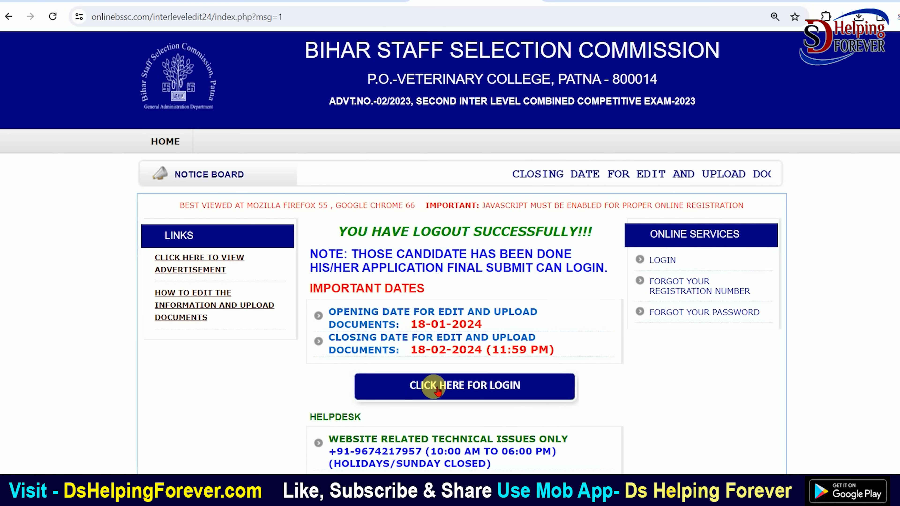
pyautogui.click(504, 396)
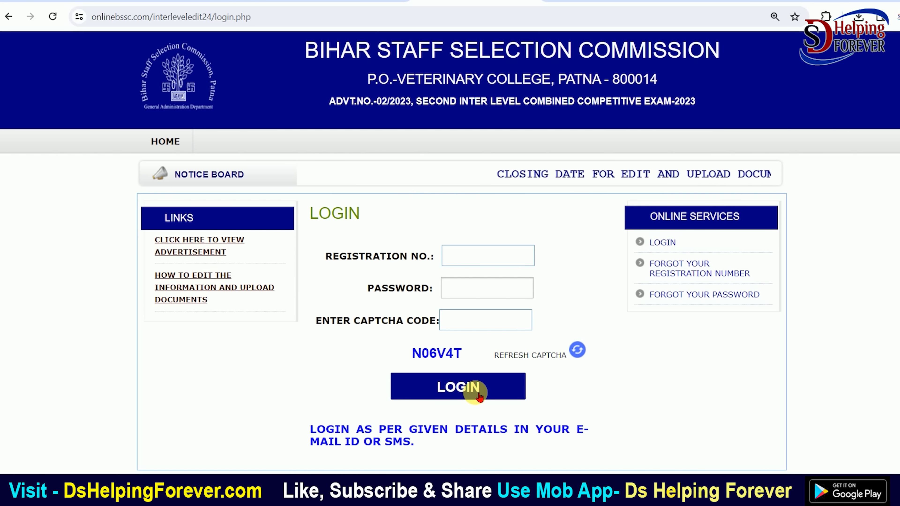
pyautogui.click(458, 386)
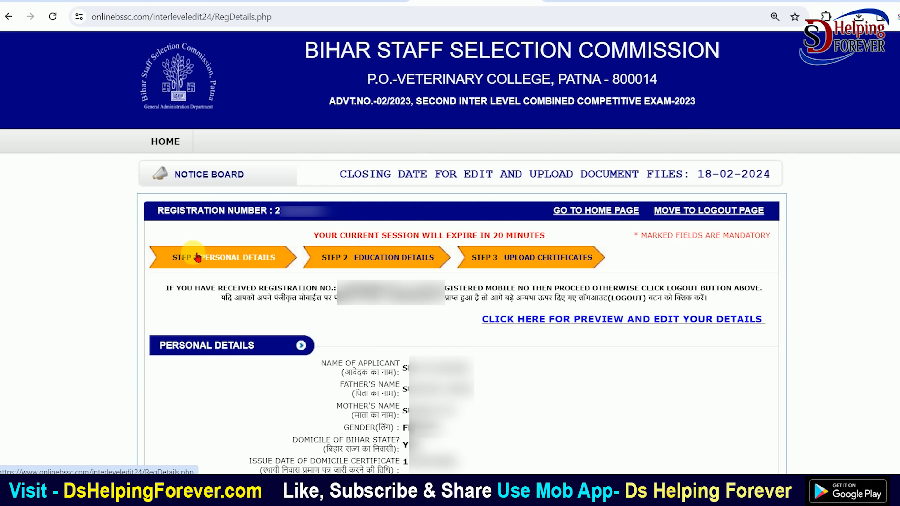
# - Review the applicant's personal details, from the preview and edit link down to the addresses and declaration
pyautogui.scroll(-3, 479, 217)
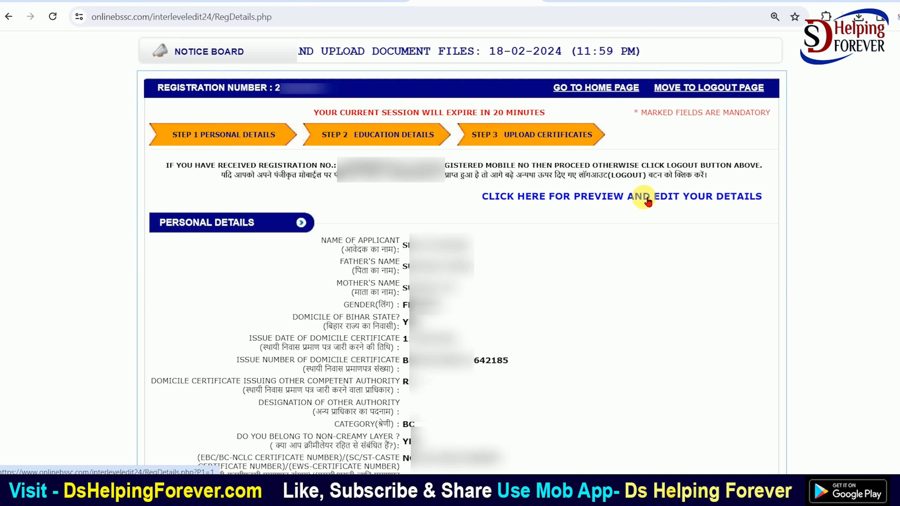
pyautogui.scroll(-3, 673, 201)
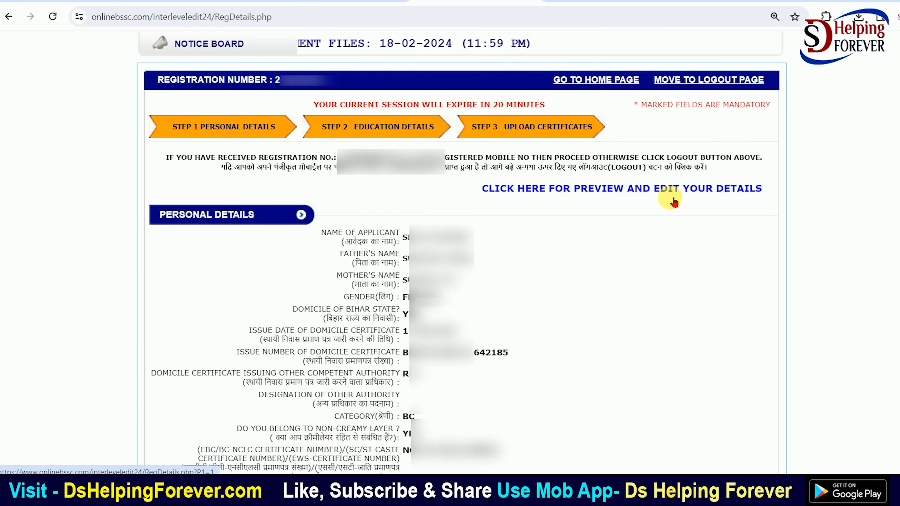
pyautogui.moveTo(354, 124); pyautogui.dragTo(393, 321)
pyautogui.scroll(-3, 395, 112)
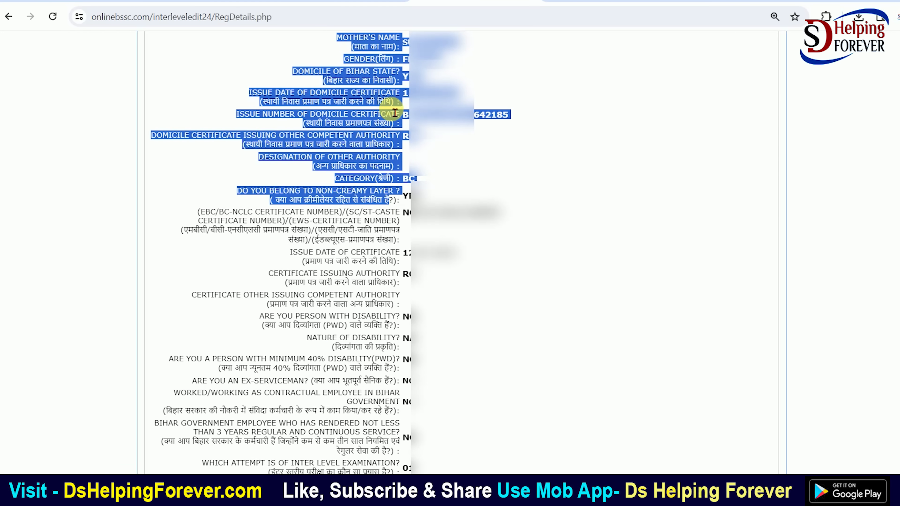
pyautogui.scroll(-15, 375, 156)
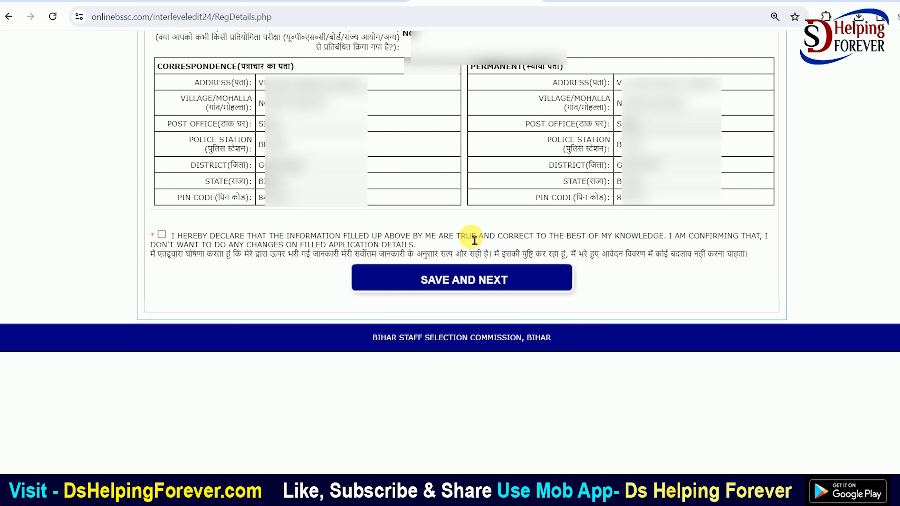
pyautogui.scroll(20, 683, 201)
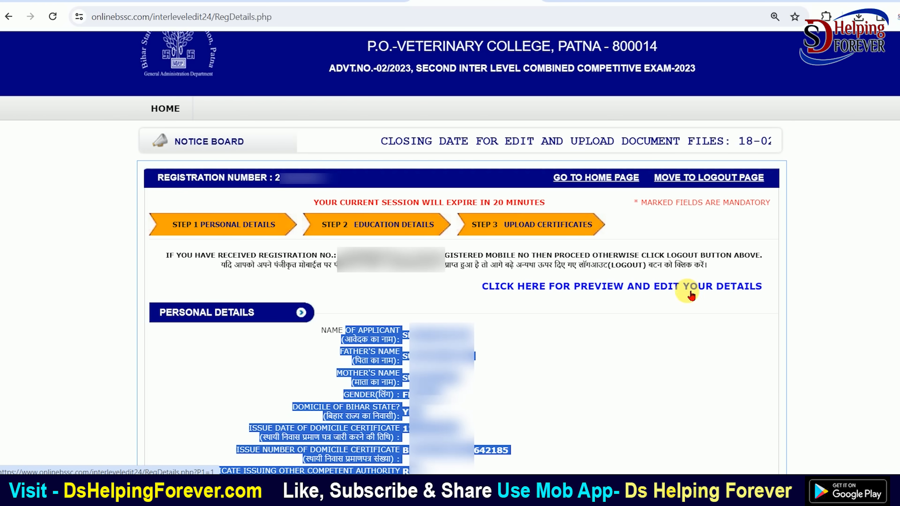
pyautogui.scroll(-3, 691, 295)
pyautogui.click(377, 237)
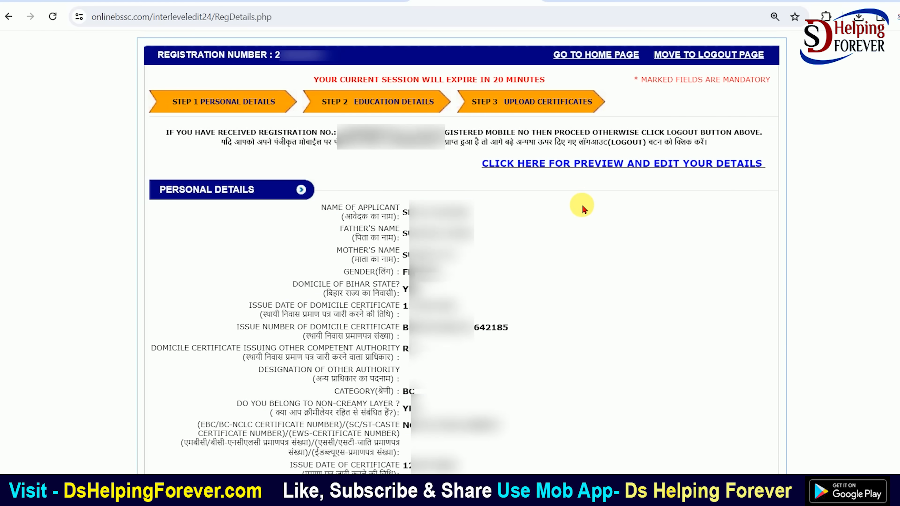
# - Accept the declaration below the personal details and save them to proceed to the education details
pyautogui.scroll(-20, 580, 198)
pyautogui.click(161, 234)
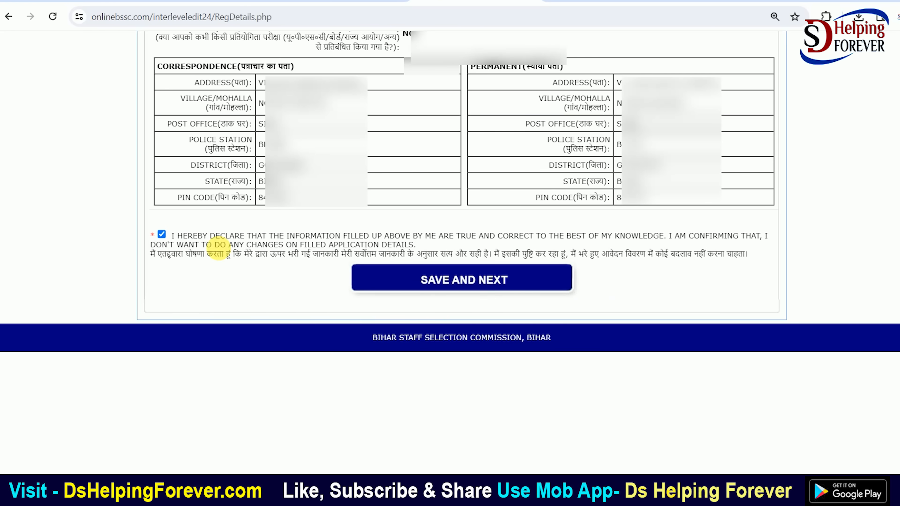
pyautogui.click(477, 287)
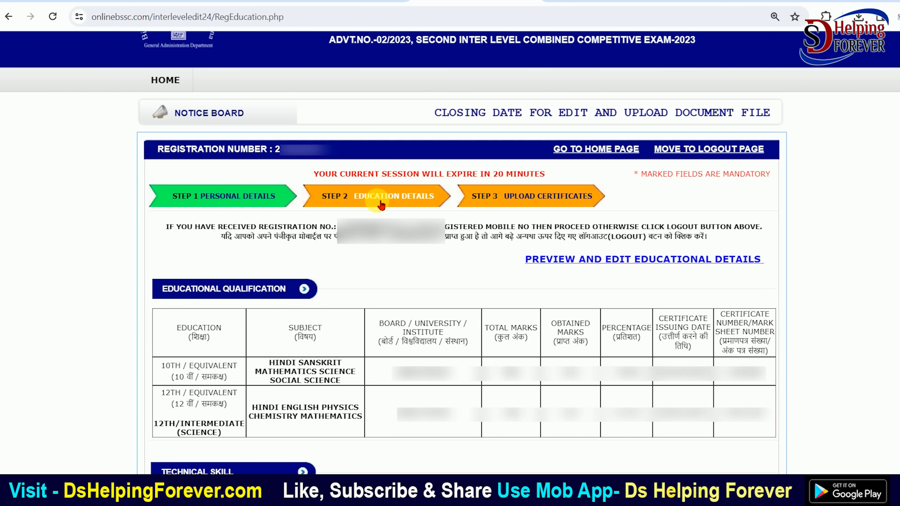
# - Examine the 10th and 12th rows of the educational qualification table, including their subjects and the certificate number column
pyautogui.scroll(-5, 372, 255)
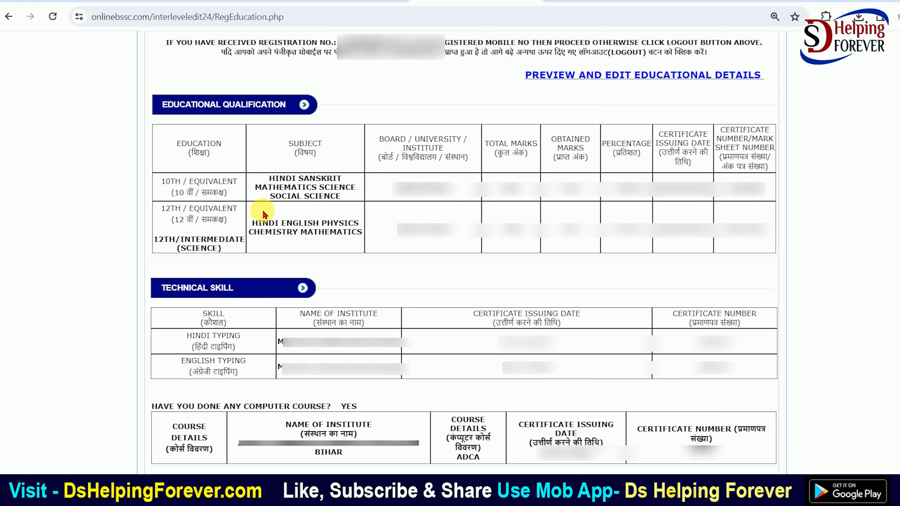
pyautogui.moveTo(175, 188); pyautogui.dragTo(313, 186)
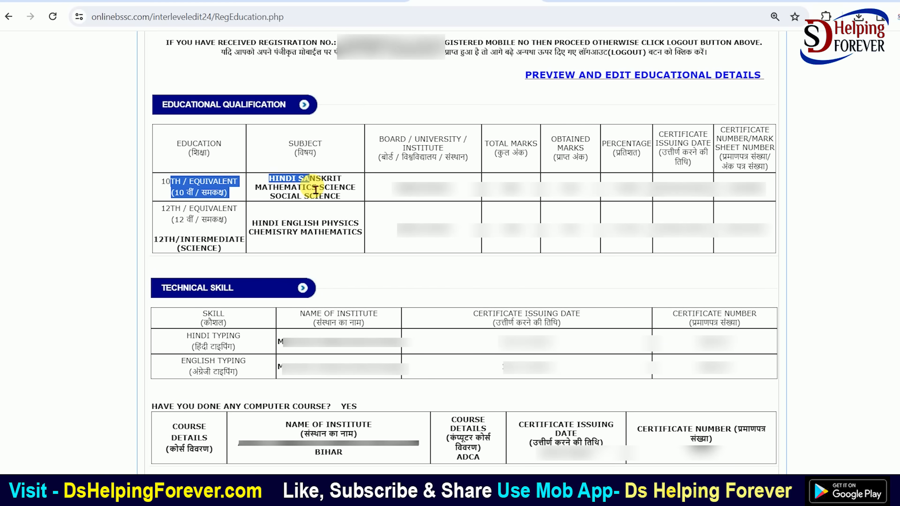
pyautogui.click(313, 186)
pyautogui.moveTo(171, 209); pyautogui.dragTo(227, 209)
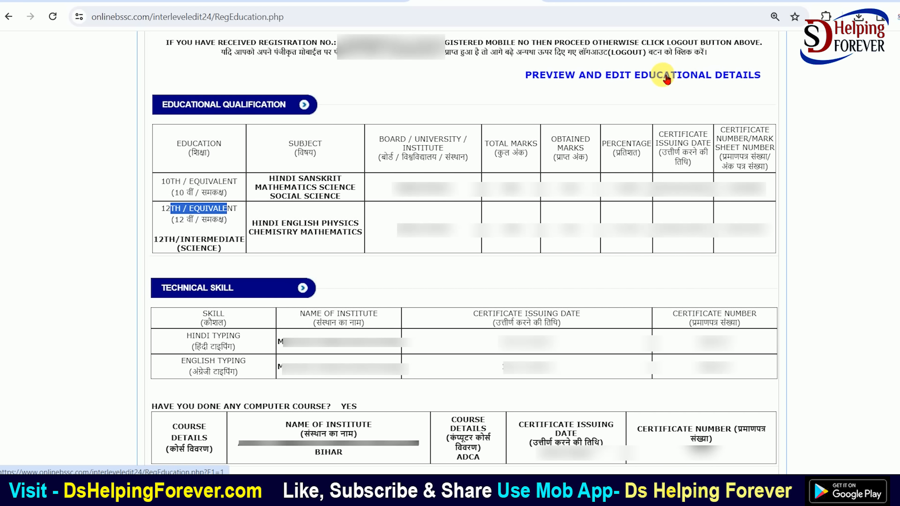
pyautogui.moveTo(725, 130); pyautogui.dragTo(757, 166)
pyautogui.click(757, 153)
pyautogui.click(757, 166)
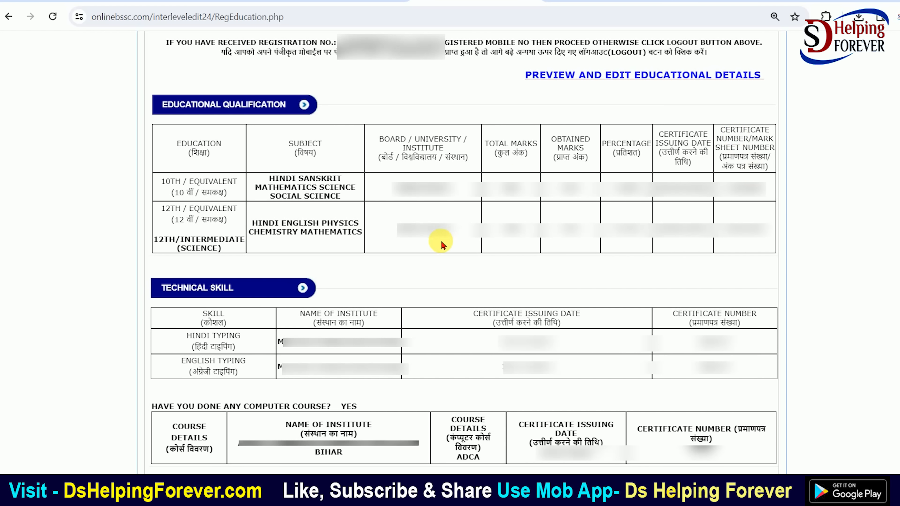
pyautogui.moveTo(294, 145); pyautogui.dragTo(318, 157)
pyautogui.moveTo(275, 180); pyautogui.dragTo(343, 204)
pyautogui.click(336, 202)
pyautogui.moveTo(288, 189); pyautogui.dragTo(338, 201)
pyautogui.click(265, 230)
pyautogui.moveTo(272, 233); pyautogui.dragTo(364, 236)
pyautogui.click(364, 240)
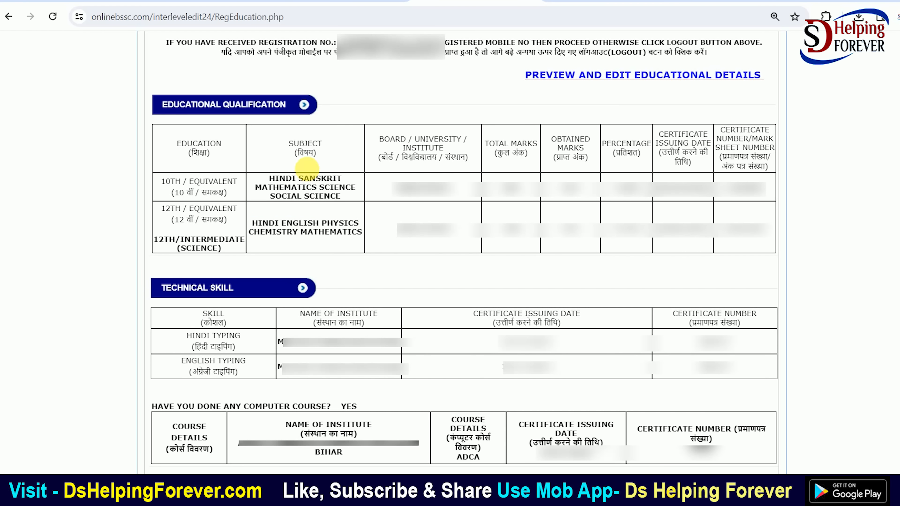
# - Check the Hindi and English typing entries, the computer course details and the link for editing educational details
pyautogui.scroll(-1, 321, 246)
pyautogui.scroll(-3, 321, 247)
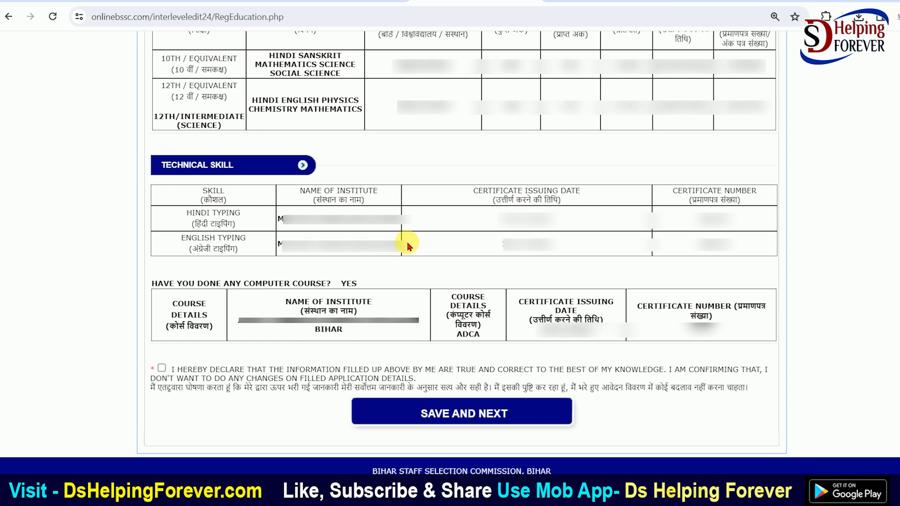
pyautogui.moveTo(211, 220); pyautogui.dragTo(240, 212)
pyautogui.moveTo(191, 238); pyautogui.dragTo(240, 238)
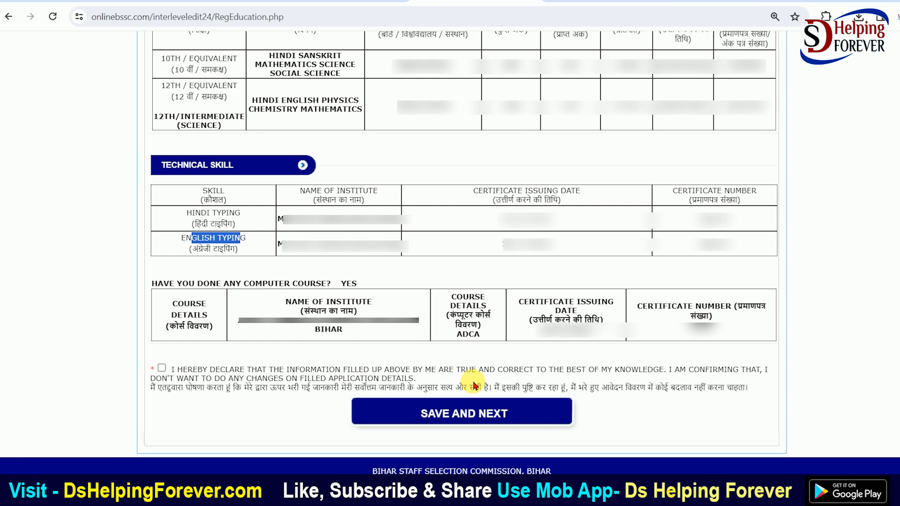
pyautogui.click(185, 310)
pyautogui.moveTo(262, 284); pyautogui.dragTo(334, 284)
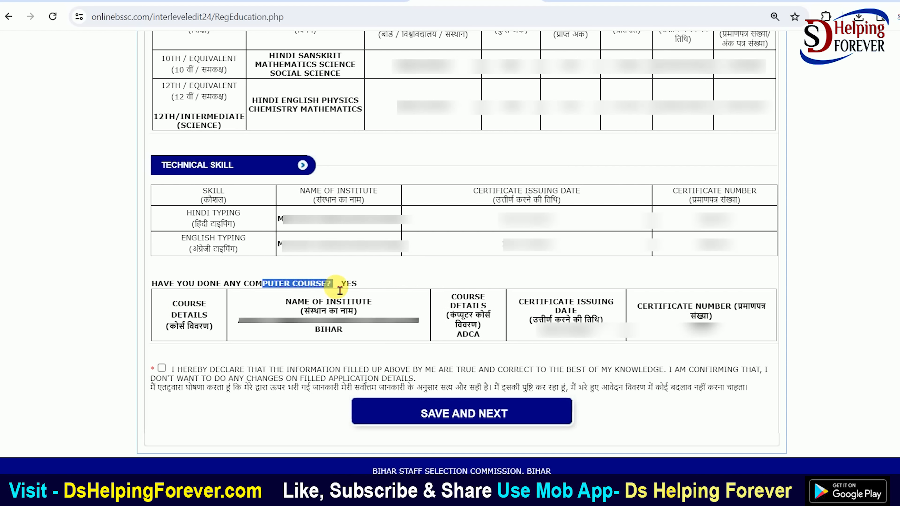
pyautogui.doubleClick(350, 284)
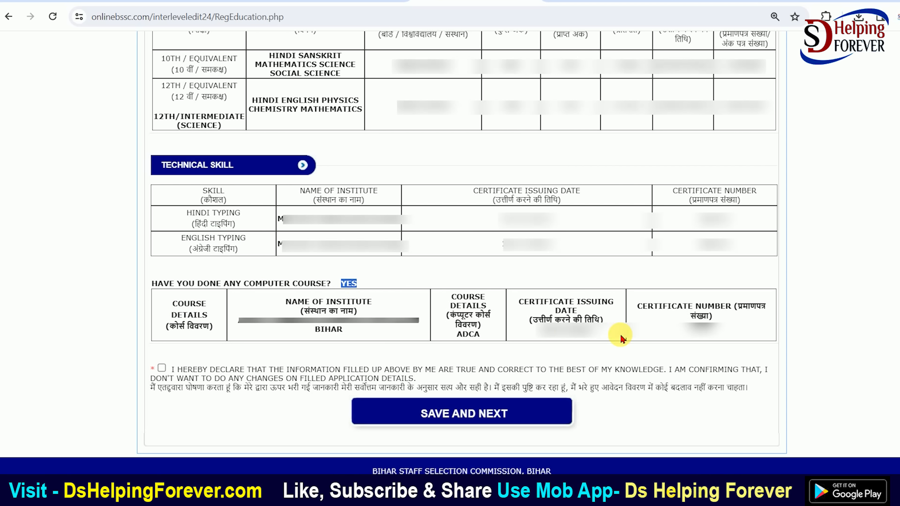
pyautogui.moveTo(667, 312); pyautogui.dragTo(709, 331)
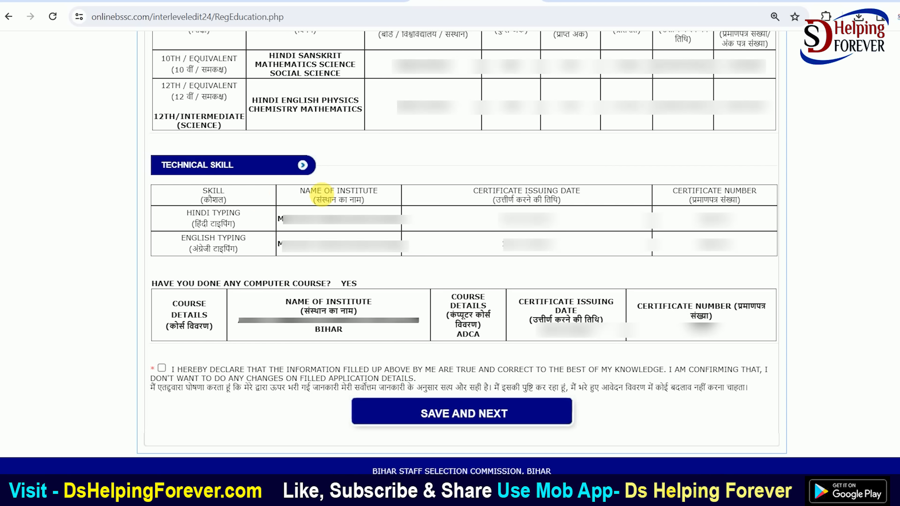
pyautogui.moveTo(177, 174); pyautogui.dragTo(230, 170)
pyautogui.moveTo(175, 285); pyautogui.dragTo(289, 288)
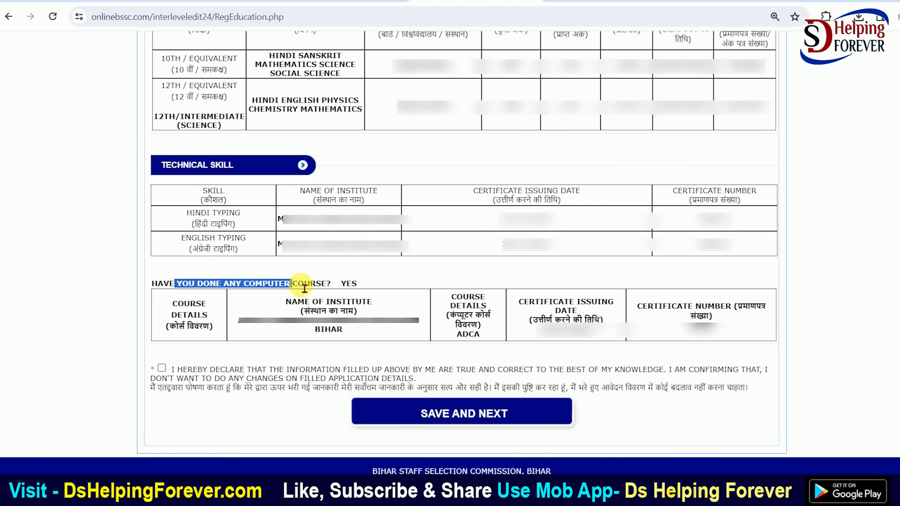
pyautogui.scroll(5, 496, 294)
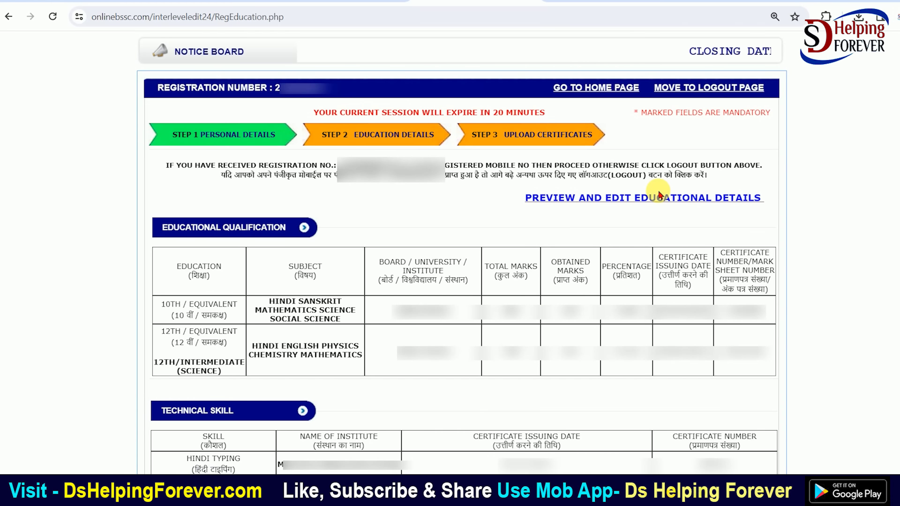
pyautogui.scroll(-5, 658, 194)
pyautogui.moveTo(176, 284); pyautogui.dragTo(292, 284)
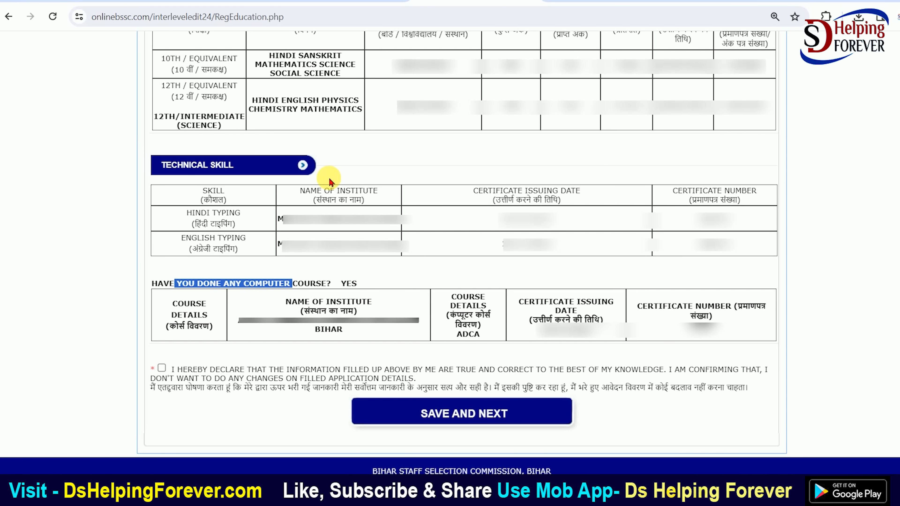
pyautogui.scroll(5, 329, 181)
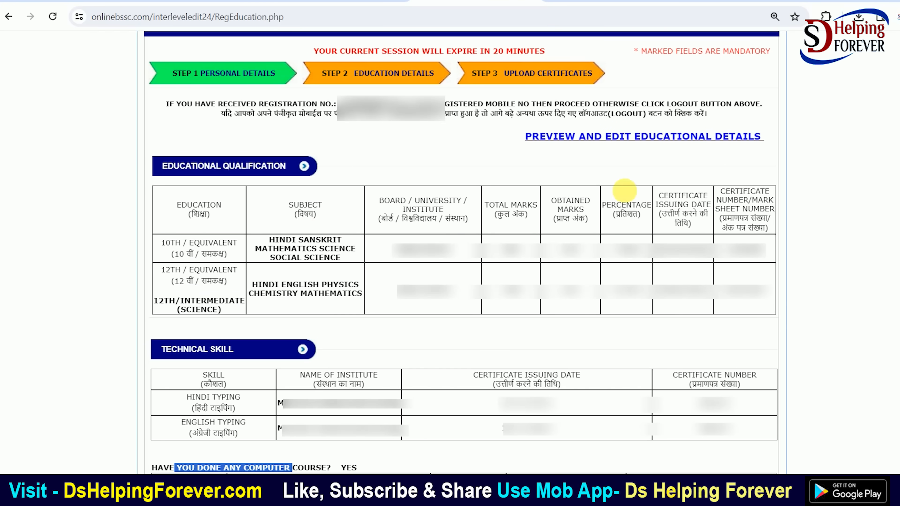
# - Accept the declaration below the education details and save them to proceed to the certificate upload
pyautogui.scroll(-5, 394, 255)
pyautogui.click(162, 361)
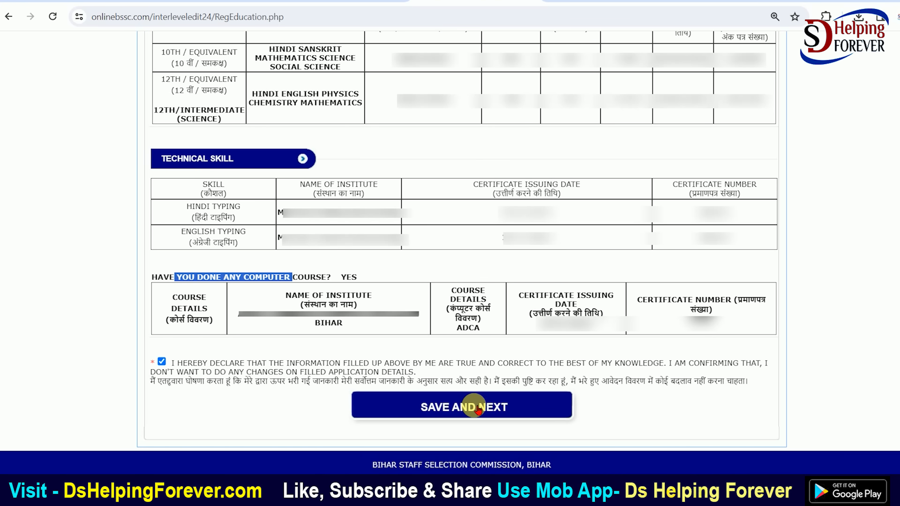
pyautogui.click(477, 410)
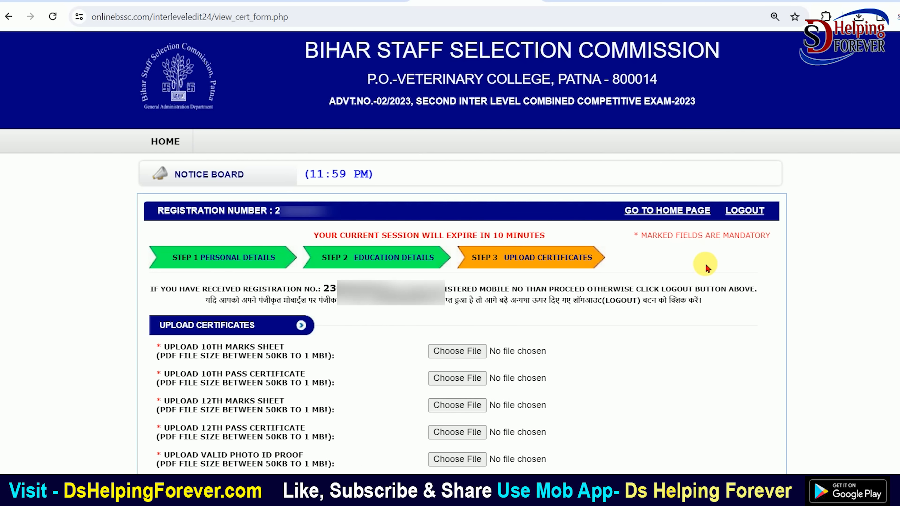
# - Examine the upload fields for the 10th and 12th marks sheets and pass certificates in the certificate list
pyautogui.scroll(-5, 389, 202)
pyautogui.moveTo(206, 163); pyautogui.dragTo(263, 163)
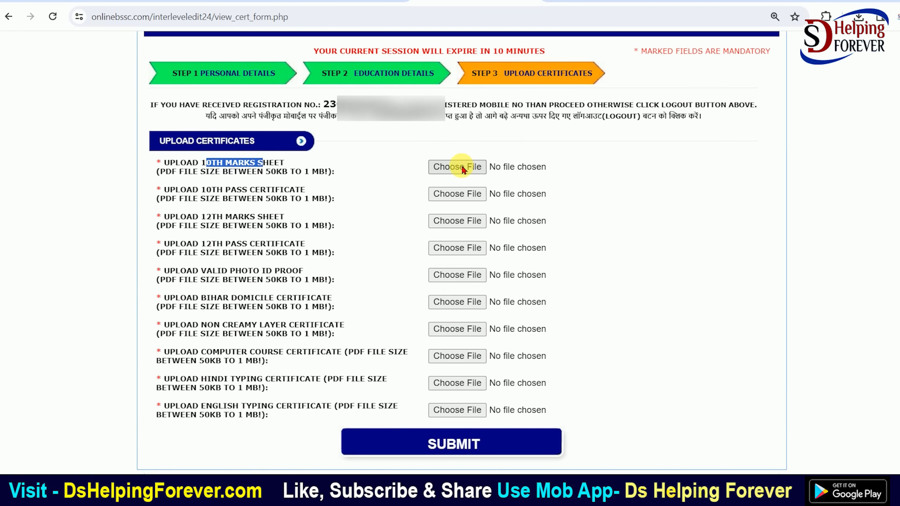
pyautogui.moveTo(212, 190); pyautogui.dragTo(297, 198)
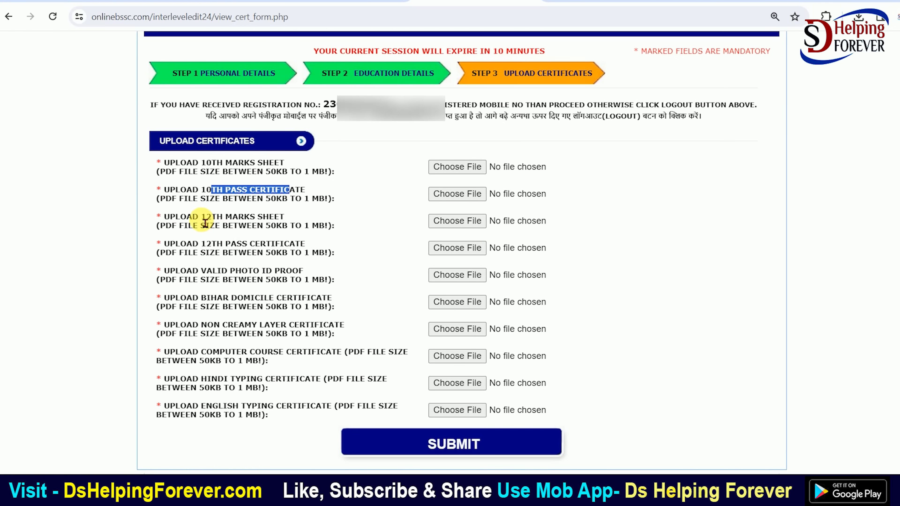
pyautogui.moveTo(207, 217); pyautogui.dragTo(262, 220)
pyautogui.moveTo(206, 244); pyautogui.dragTo(301, 254)
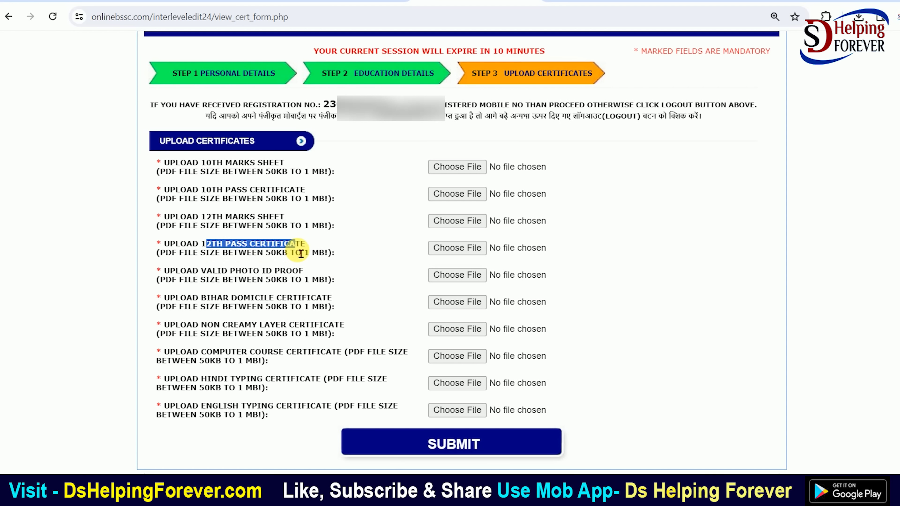
pyautogui.click(301, 253)
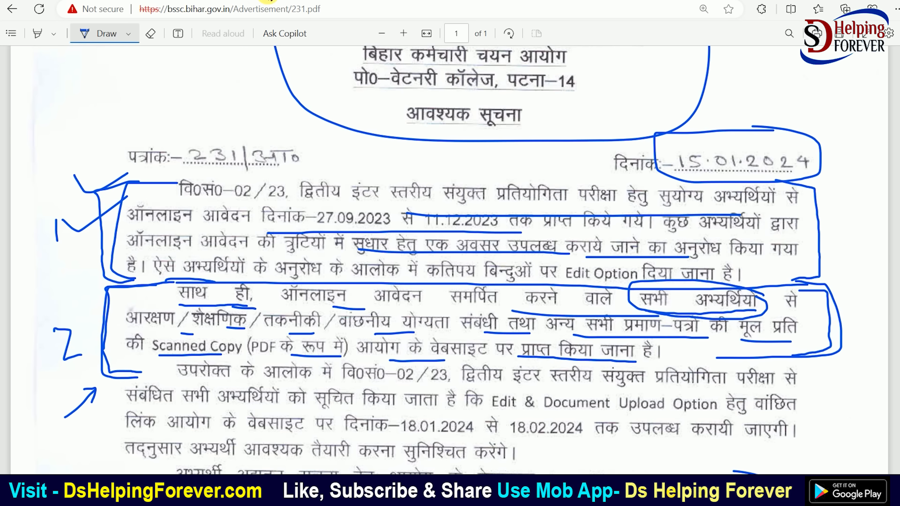
# - Switch to the merged four-page certificates PDF in Edge and mark the 10th marks sheet's title and body with the Draw pen
pyautogui.click(268, 0)
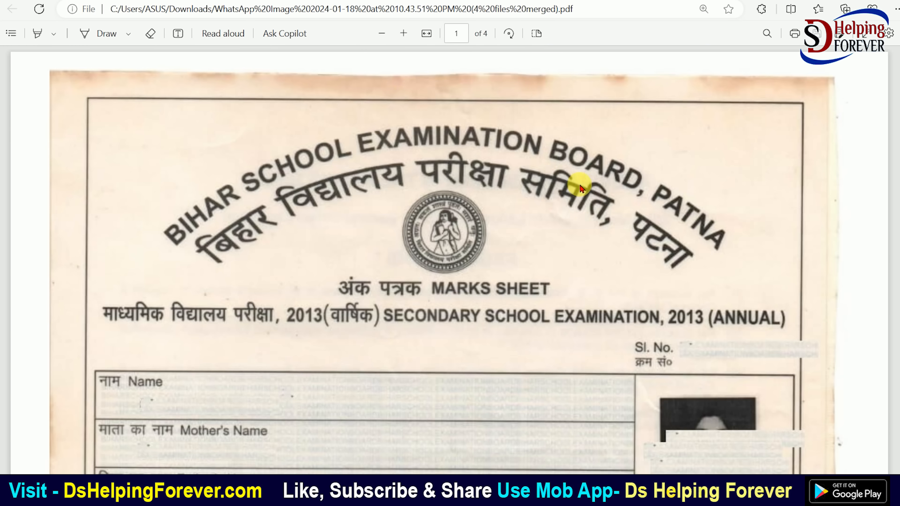
pyautogui.click(93, 33)
pyautogui.scroll(-2, 432, 227)
pyautogui.moveTo(427, 234)
pyautogui.mouseDown()
pyautogui.moveTo(532, 241)
pyautogui.moveTo(390, 202)
pyautogui.mouseUp()
pyautogui.scroll(-10, 481, 282)
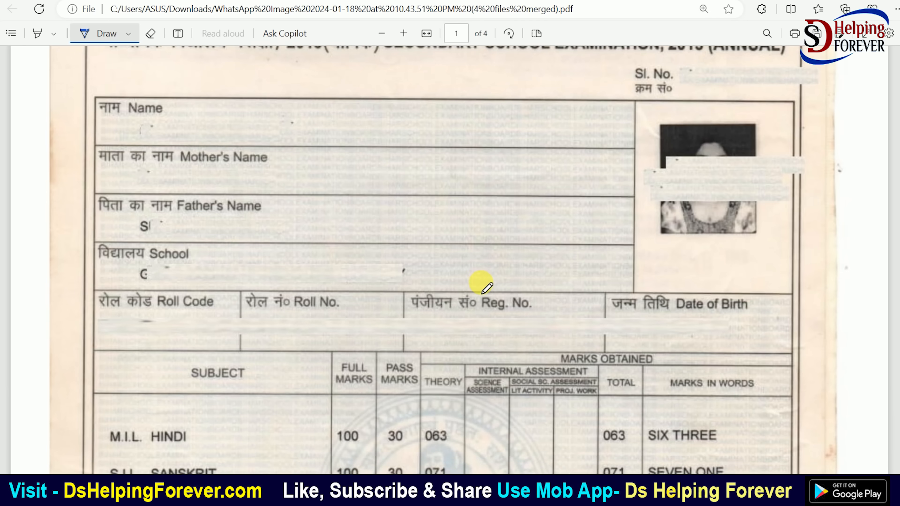
pyautogui.moveTo(442, 224)
pyautogui.mouseDown()
pyautogui.moveTo(131, 209)
pyautogui.moveTo(202, 402)
pyautogui.moveTo(498, 416)
pyautogui.moveTo(400, 235)
pyautogui.mouseUp()
pyautogui.scroll(-1, 466, 298)
# - Circle the word CERTIFICATE on the 2013 secondary school certificate and draw arrows pointing to it
pyautogui.scroll(-15, 472, 303)
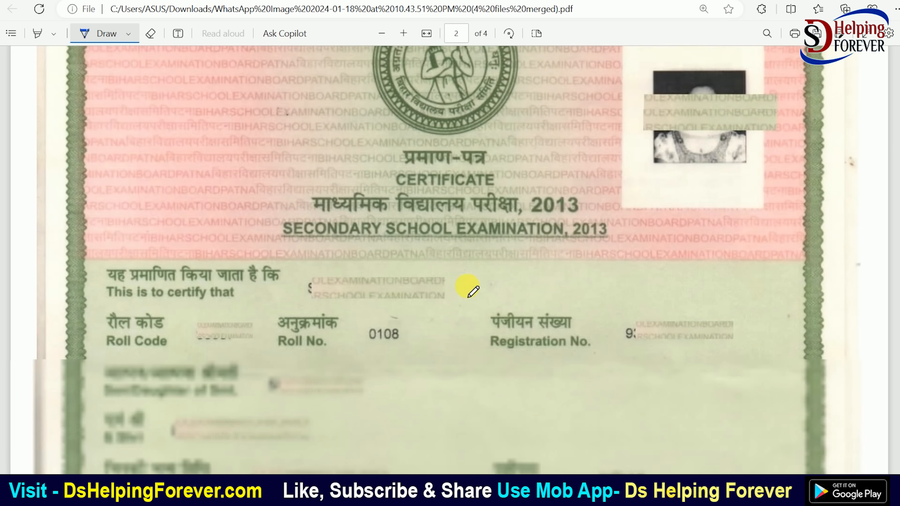
pyautogui.scroll(-1, 473, 290)
pyautogui.moveTo(408, 175)
pyautogui.mouseDown()
pyautogui.moveTo(432, 184)
pyautogui.moveTo(417, 178)
pyautogui.mouseUp()
pyautogui.moveTo(268, 105); pyautogui.dragTo(390, 161)
pyautogui.moveTo(354, 133); pyautogui.dragTo(385, 156)
pyautogui.moveTo(473, 299); pyautogui.dragTo(463, 195)
pyautogui.moveTo(455, 206); pyautogui.dragTo(459, 200)
pyautogui.moveTo(447, 232); pyautogui.dragTo(443, 229)
pyautogui.moveTo(462, 195); pyautogui.dragTo(496, 217)
# - Handwrite "Provis" beside the photo on the 10th certificate
pyautogui.scroll(2, 506, 225)
pyautogui.moveTo(548, 150)
pyautogui.mouseDown()
pyautogui.moveTo(547, 169)
pyautogui.moveTo(539, 132)
pyautogui.moveTo(635, 147)
pyautogui.moveTo(637, 121)
pyautogui.moveTo(650, 133)
pyautogui.moveTo(653, 116)
pyautogui.moveTo(665, 127)
pyautogui.mouseUp()
pyautogui.click(641, 104)
# - Circle the Bihar School Examination Board heading on the 10th certificate and draw an arrow toward it
pyautogui.scroll(5, 526, 201)
pyautogui.moveTo(332, 135)
pyautogui.mouseDown()
pyautogui.moveTo(233, 100)
pyautogui.moveTo(85, 197)
pyautogui.mouseUp()
pyautogui.moveTo(160, 256)
pyautogui.mouseDown()
pyautogui.moveTo(702, 284)
pyautogui.moveTo(349, 103)
pyautogui.moveTo(272, 113)
pyautogui.moveTo(270, 124)
pyautogui.mouseUp()
pyautogui.moveTo(181, 372)
pyautogui.mouseDown()
pyautogui.moveTo(247, 287)
pyautogui.moveTo(235, 289)
pyautogui.moveTo(250, 298)
pyautogui.mouseUp()
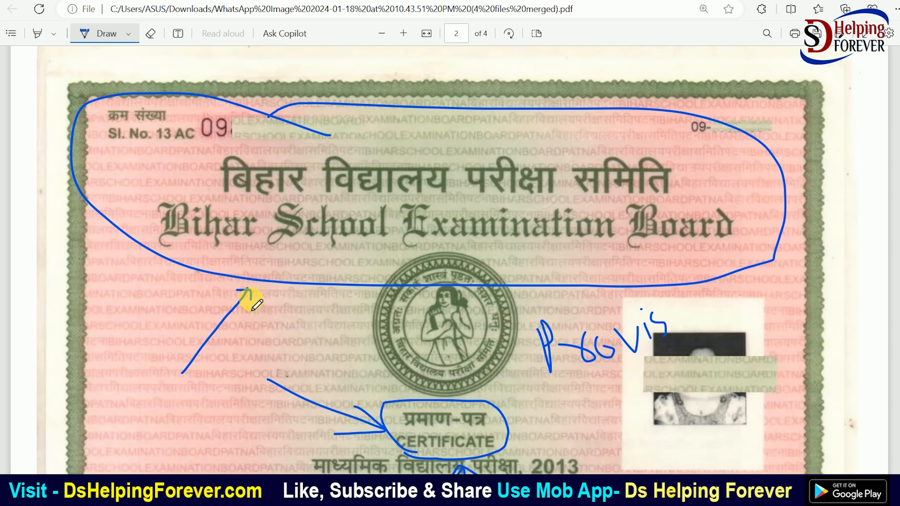
# - Handwrite "Pro" below the heading's arrow and add a short line beside the circled CERTIFICATE title
pyautogui.scroll(-4, 252, 300)
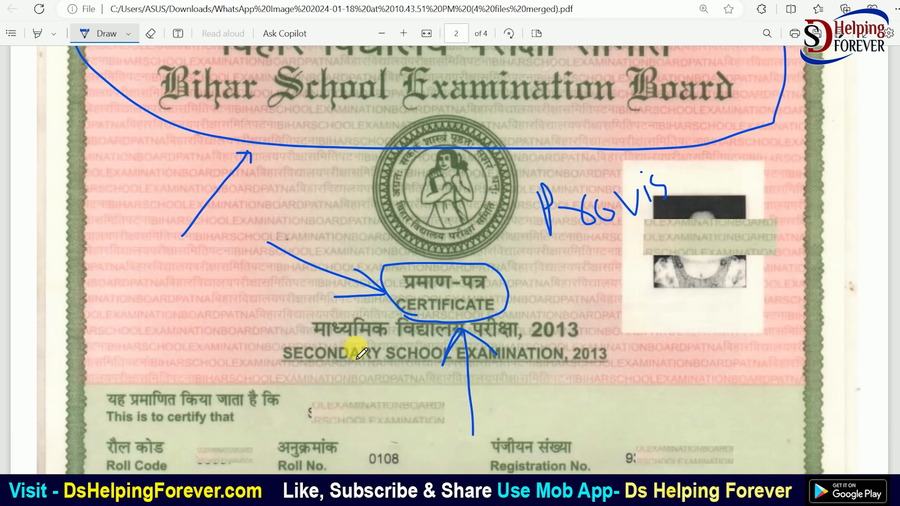
pyautogui.moveTo(161, 254)
pyautogui.mouseDown()
pyautogui.moveTo(175, 298)
pyautogui.moveTo(167, 270)
pyautogui.moveTo(204, 240)
pyautogui.moveTo(231, 250)
pyautogui.mouseUp()
pyautogui.moveTo(303, 304); pyautogui.dragTo(359, 304)
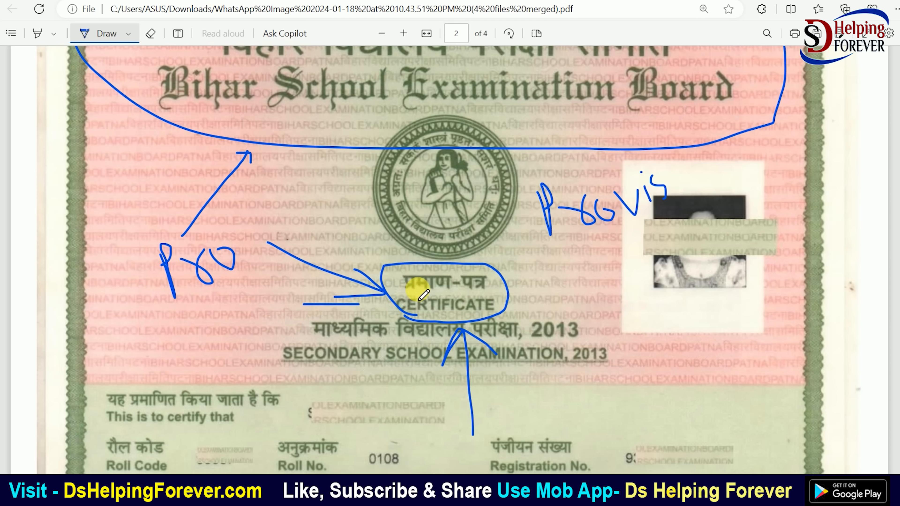
# - Handwrite "CBSE" above the registration number on the 10th certificate and underline it twice
pyautogui.scroll(-3, 422, 298)
pyautogui.moveTo(624, 253)
pyautogui.mouseDown()
pyautogui.moveTo(612, 296)
pyautogui.moveTo(620, 287)
pyautogui.mouseUp()
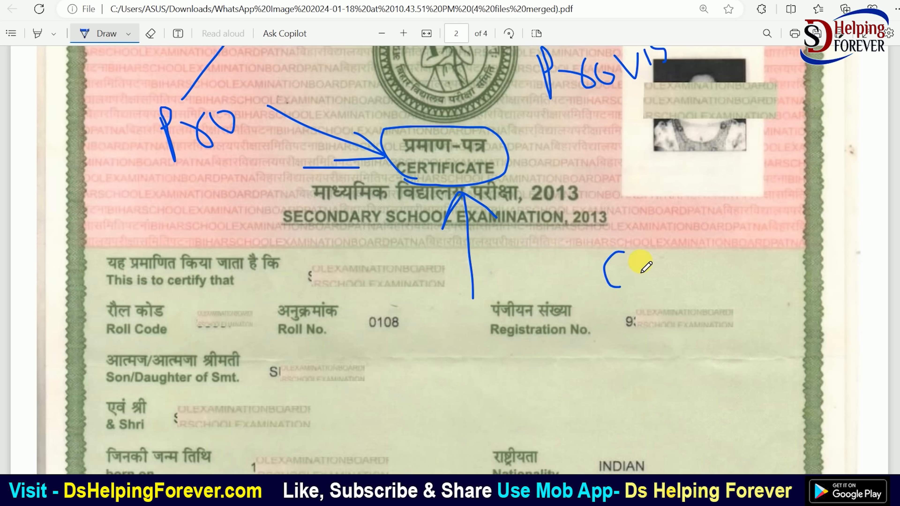
pyautogui.moveTo(638, 234); pyautogui.dragTo(640, 276)
pyautogui.moveTo(638, 233)
pyautogui.mouseDown()
pyautogui.moveTo(648, 258)
pyautogui.moveTo(635, 286)
pyautogui.mouseUp()
pyautogui.moveTo(689, 226)
pyautogui.mouseDown()
pyautogui.moveTo(688, 264)
pyautogui.moveTo(671, 278)
pyautogui.mouseUp()
pyautogui.moveTo(722, 226)
pyautogui.mouseDown()
pyautogui.moveTo(728, 270)
pyautogui.moveTo(736, 248)
pyautogui.mouseUp()
pyautogui.moveTo(630, 307); pyautogui.dragTo(745, 283)
pyautogui.moveTo(642, 318); pyautogui.dragTo(748, 297)
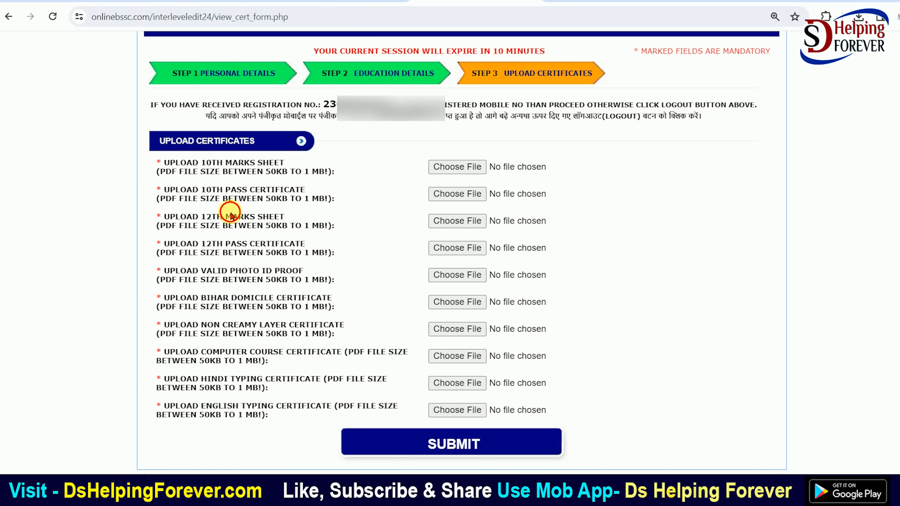
# - Return to the upload form in the browser and check the 12th marks sheet, 10th marks sheet and 10th pass certificate fields
pyautogui.moveTo(231, 216); pyautogui.dragTo(276, 223)
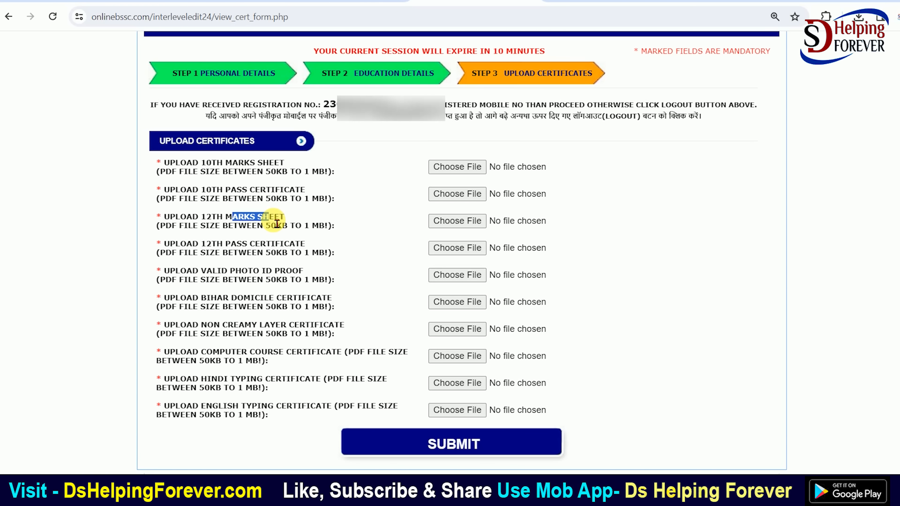
pyautogui.moveTo(212, 163); pyautogui.dragTo(276, 169)
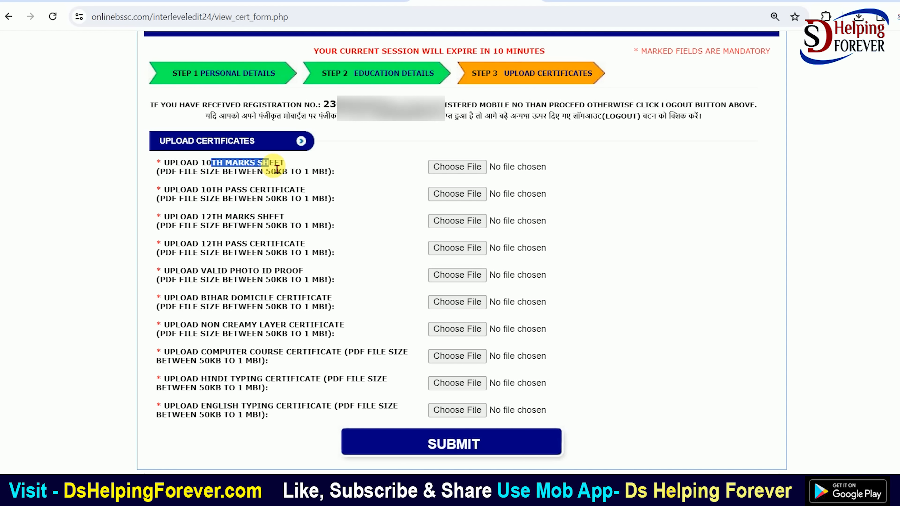
pyautogui.click(277, 168)
pyautogui.moveTo(242, 190); pyautogui.dragTo(372, 202)
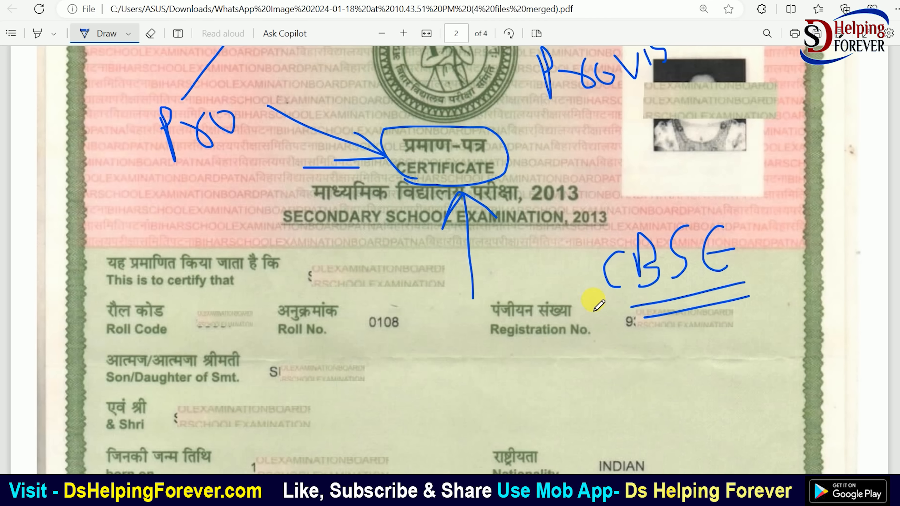
# - Circle the handwritten "CBSE" note in the certificates PDF and draw two upward arrows pointing to it
pyautogui.moveTo(749, 205)
pyautogui.mouseDown()
pyautogui.moveTo(633, 221)
pyautogui.moveTo(643, 328)
pyautogui.moveTo(786, 296)
pyautogui.moveTo(713, 204)
pyautogui.mouseUp()
pyautogui.moveTo(715, 396); pyautogui.dragTo(690, 369)
pyautogui.moveTo(707, 329); pyautogui.dragTo(736, 352)
pyautogui.moveTo(605, 393); pyautogui.dragTo(619, 347)
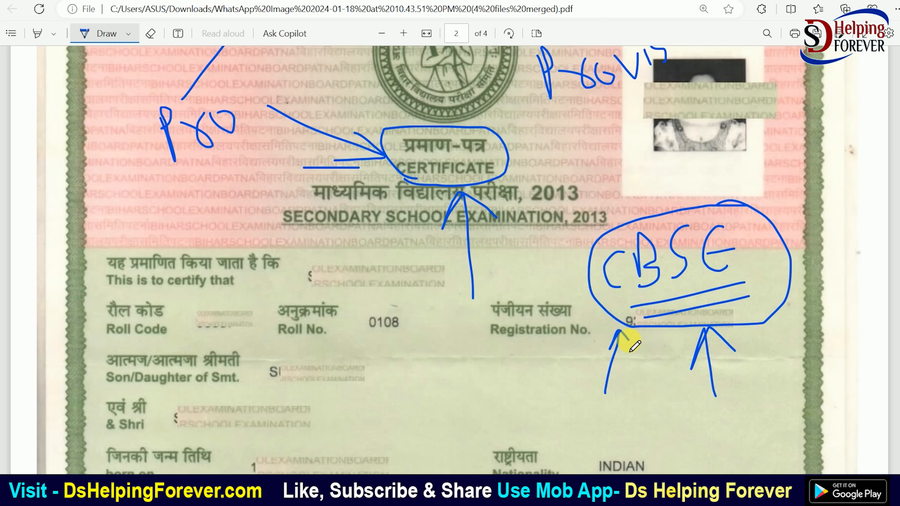
# - Mark the 2015 intermediate marks statement's heading and circle its subject marks with the pen
pyautogui.scroll(-20, 634, 345)
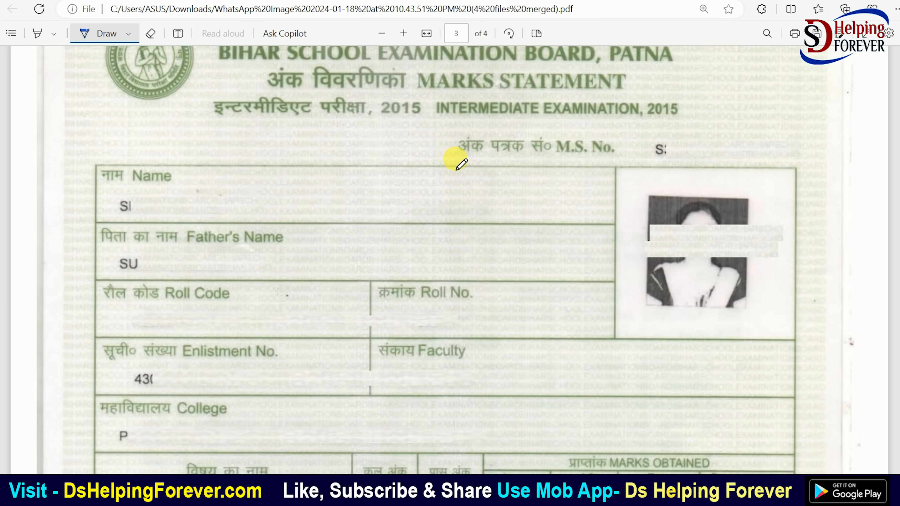
pyautogui.moveTo(456, 160)
pyautogui.mouseDown()
pyautogui.moveTo(421, 120)
pyautogui.moveTo(503, 168)
pyautogui.mouseUp()
pyautogui.moveTo(241, 153)
pyautogui.mouseDown()
pyautogui.moveTo(546, 79)
pyautogui.moveTo(589, 113)
pyautogui.mouseUp()
pyautogui.scroll(-3, 550, 232)
pyautogui.scroll(-10, 443, 227)
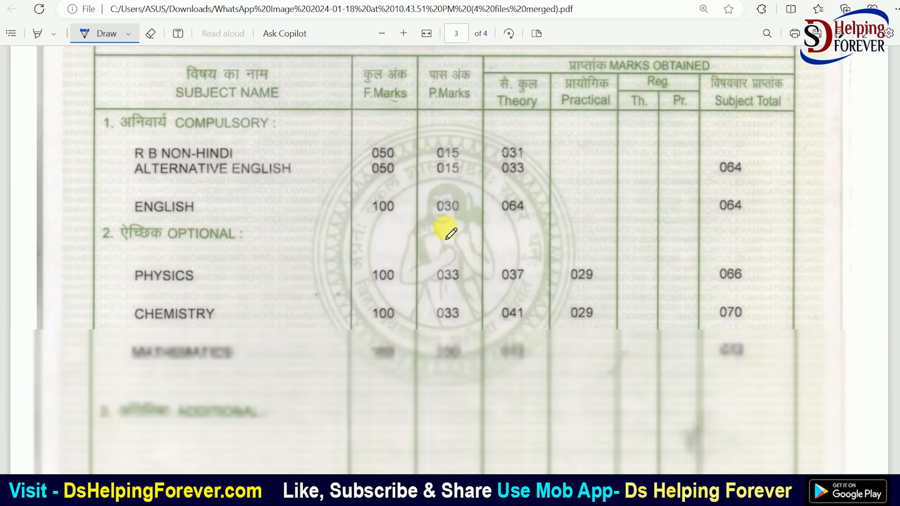
pyautogui.moveTo(385, 120)
pyautogui.mouseDown()
pyautogui.moveTo(297, 67)
pyautogui.moveTo(813, 318)
pyautogui.moveTo(311, 104)
pyautogui.mouseUp()
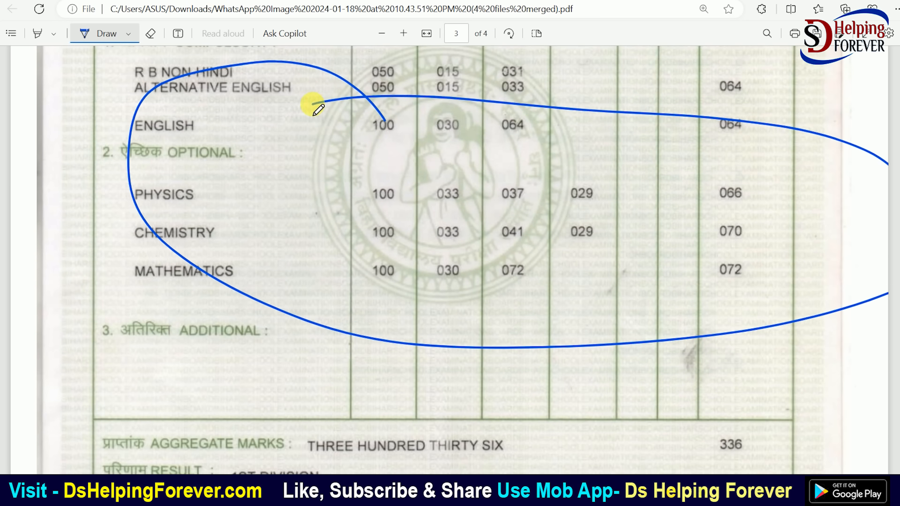
# - Outline the CERTIFICATE title and the Hindi examination line on the 2015 intermediate certificate, and draw an arrow to the title
pyautogui.scroll(-10, 441, 265)
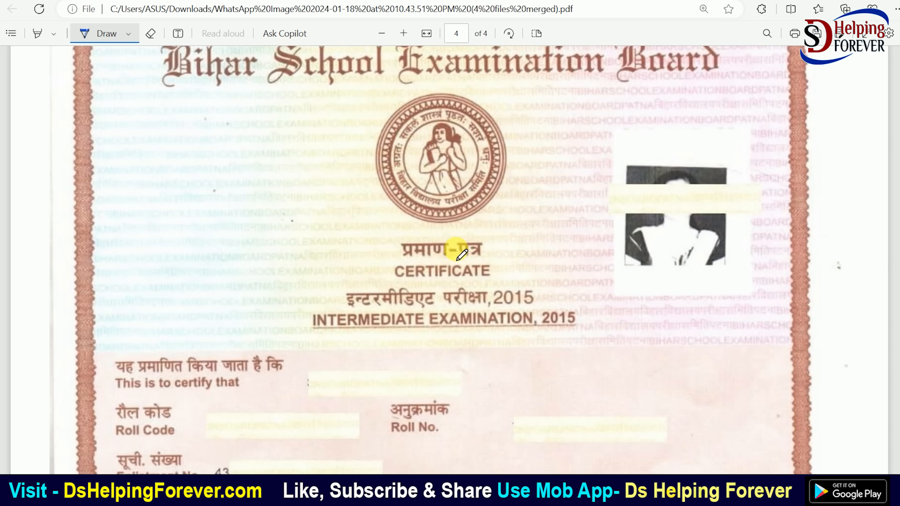
pyautogui.moveTo(475, 237)
pyautogui.mouseDown()
pyautogui.moveTo(382, 245)
pyautogui.moveTo(495, 289)
pyautogui.moveTo(484, 245)
pyautogui.mouseUp()
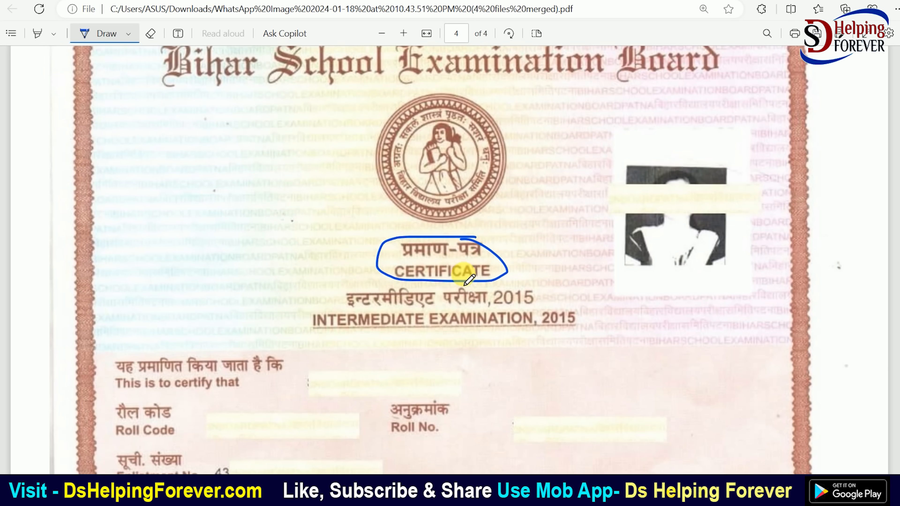
pyautogui.scroll(-2, 436, 261)
pyautogui.moveTo(364, 217)
pyautogui.mouseDown()
pyautogui.moveTo(333, 247)
pyautogui.moveTo(536, 237)
pyautogui.moveTo(542, 217)
pyautogui.moveTo(361, 227)
pyautogui.mouseUp()
pyautogui.scroll(-6, 404, 273)
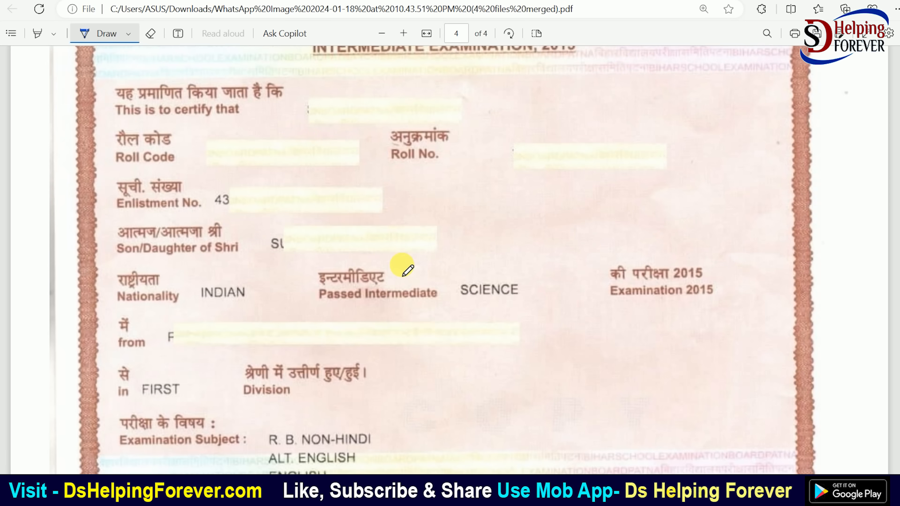
pyautogui.scroll(8, 443, 266)
pyautogui.moveTo(259, 140); pyautogui.dragTo(372, 264)
pyautogui.moveTo(328, 188); pyautogui.dragTo(371, 264)
pyautogui.moveTo(294, 235); pyautogui.dragTo(372, 264)
# - Underline the Hindi and English board names at the head of the intermediate certificate and view its remaining details
pyautogui.scroll(4, 343, 265)
pyautogui.moveTo(235, 166)
pyautogui.mouseDown()
pyautogui.moveTo(345, 185)
pyautogui.moveTo(510, 184)
pyautogui.mouseUp()
pyautogui.moveTo(422, 232); pyautogui.dragTo(634, 232)
pyautogui.moveTo(530, 264); pyautogui.dragTo(581, 264)
pyautogui.moveTo(643, 259); pyautogui.dragTo(684, 256)
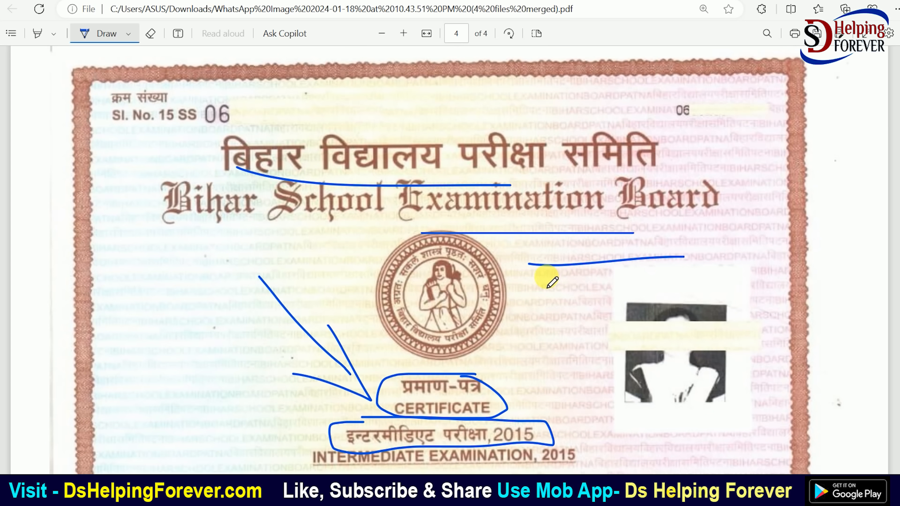
pyautogui.scroll(-10, 536, 276)
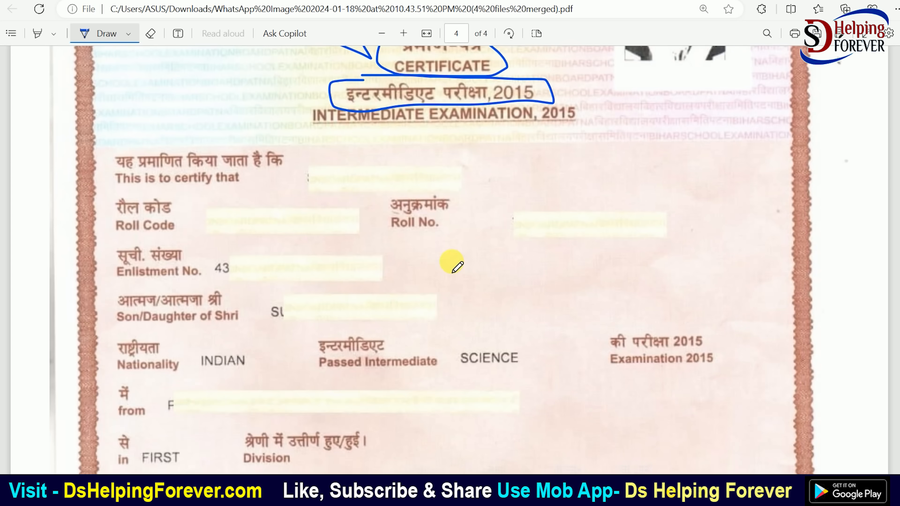
pyautogui.scroll(-2, 482, 264)
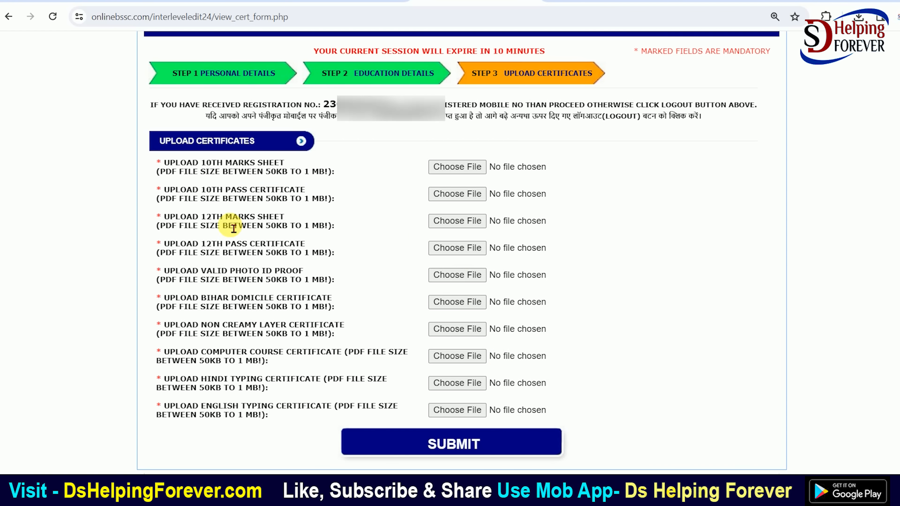
# - Return to the upload form in the browser and check the 12th marks sheet and 12th pass certificate fields
pyautogui.moveTo(230, 226); pyautogui.dragTo(265, 221)
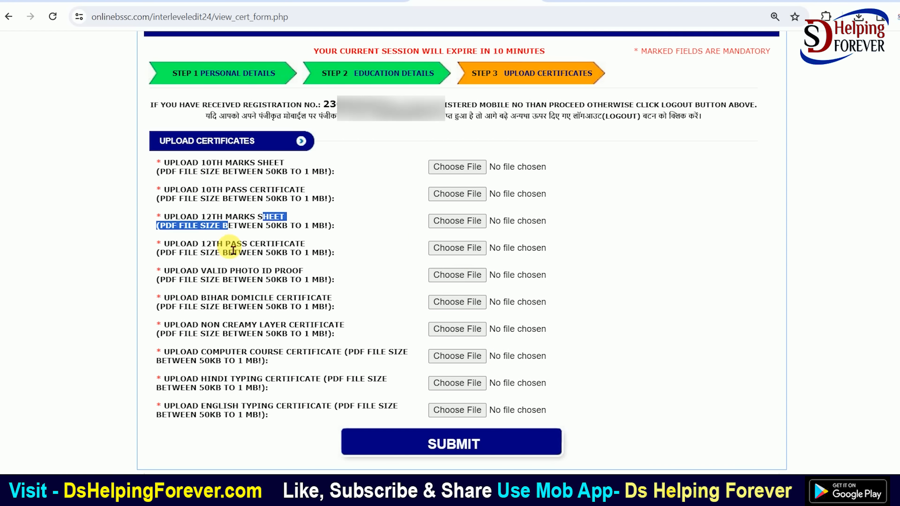
pyautogui.moveTo(231, 247); pyautogui.dragTo(279, 246)
pyautogui.click(283, 249)
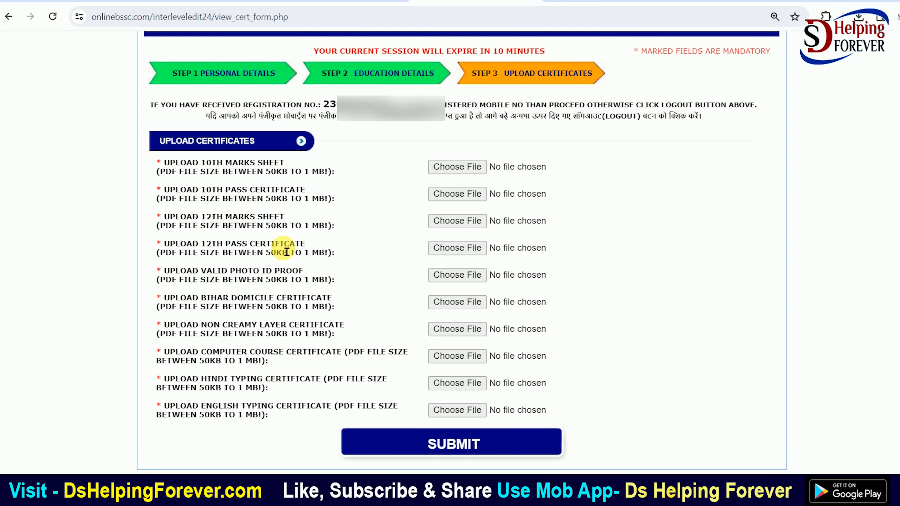